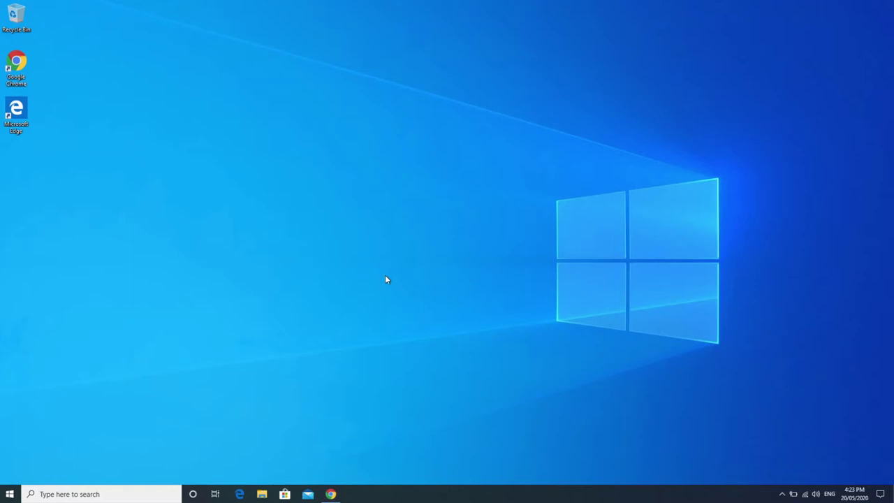
Show the ESXi Host Client's virtual machine list in Chrome, then minimize the browser.
{"action": "left_click", "coordinate": [331, 494]}
{"action": "left_click", "coordinate": [169, 11]}
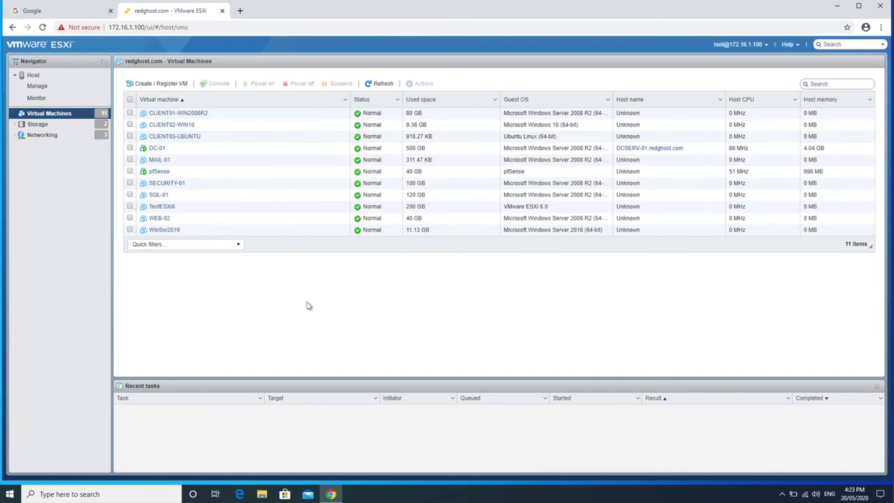
{"action": "left_click", "coordinate": [129, 137]}
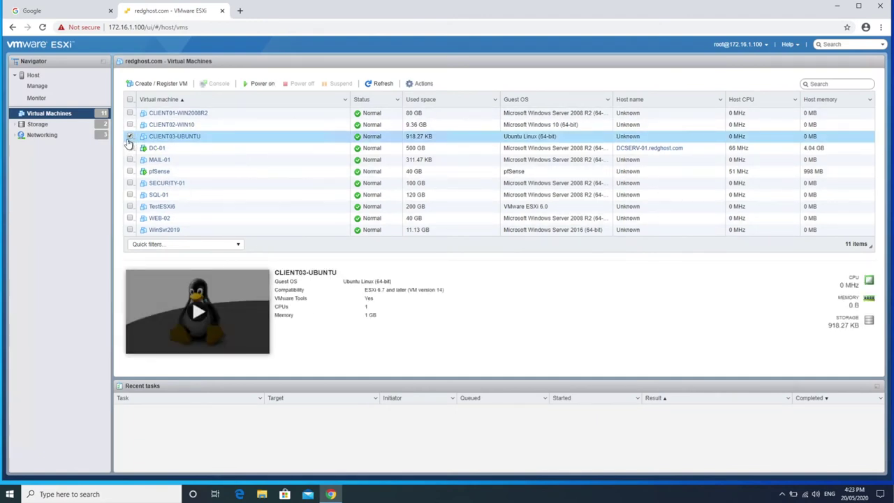
{"action": "left_click", "coordinate": [129, 139]}
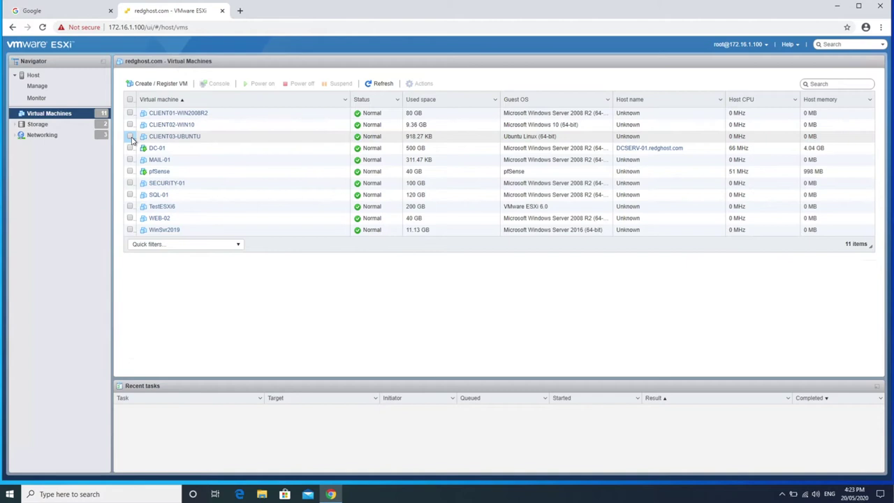
{"action": "left_click", "coordinate": [839, 8]}
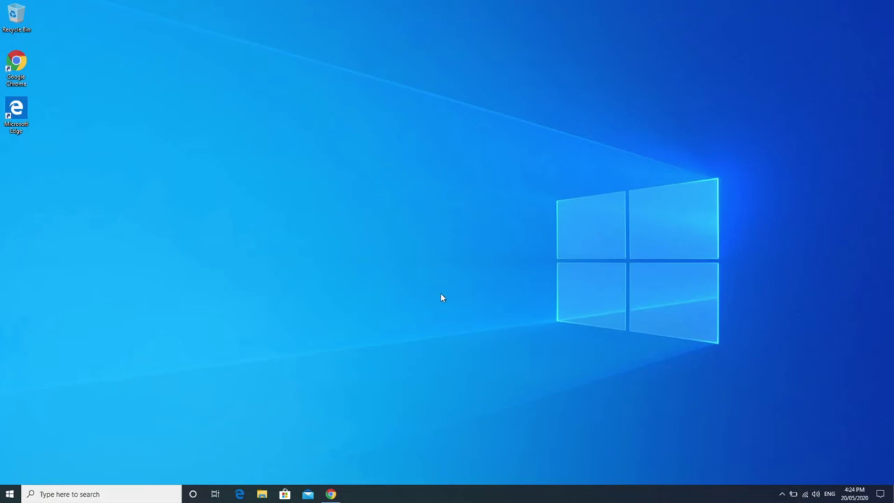
Search Google for 'download vmware p2v'.
{"action": "left_click", "coordinate": [333, 493]}
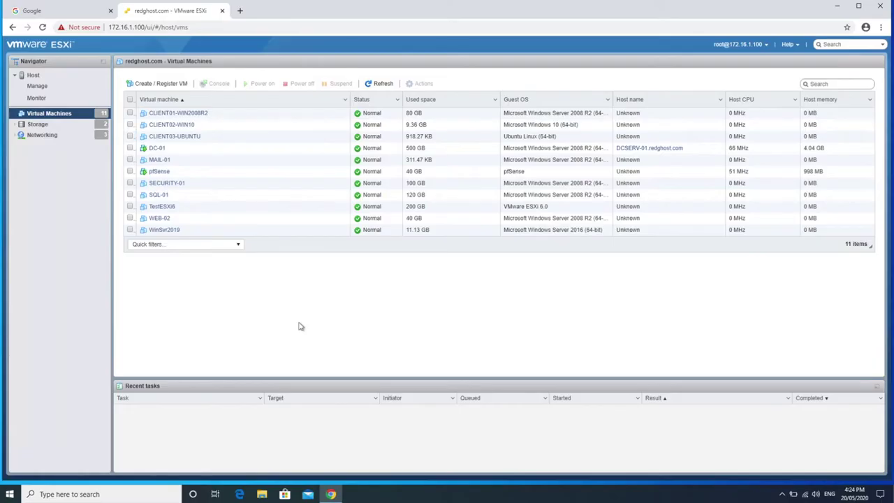
{"action": "left_click", "coordinate": [51, 13]}
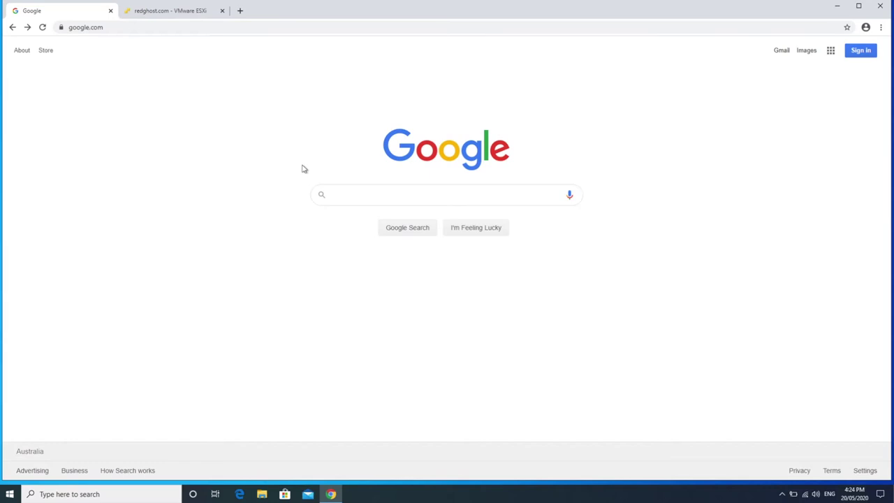
{"action": "left_click", "coordinate": [358, 195]}
{"action": "type", "text": "download vmware p2v"}
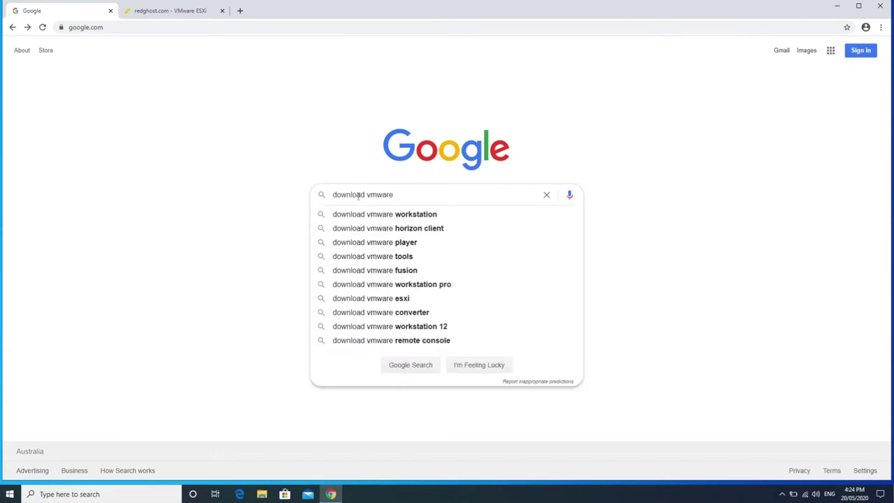
{"action": "key", "text": "Return"}
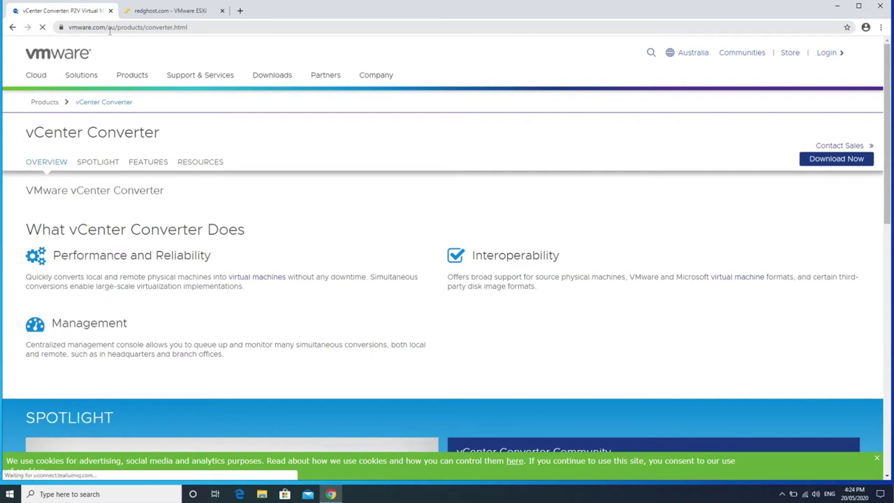
Open the vCenter Converter Standalone 6.2 download page with Download Now.
{"action": "scroll", "coordinate": [249, 222], "scroll_direction": "down", "scroll_amount": 2}
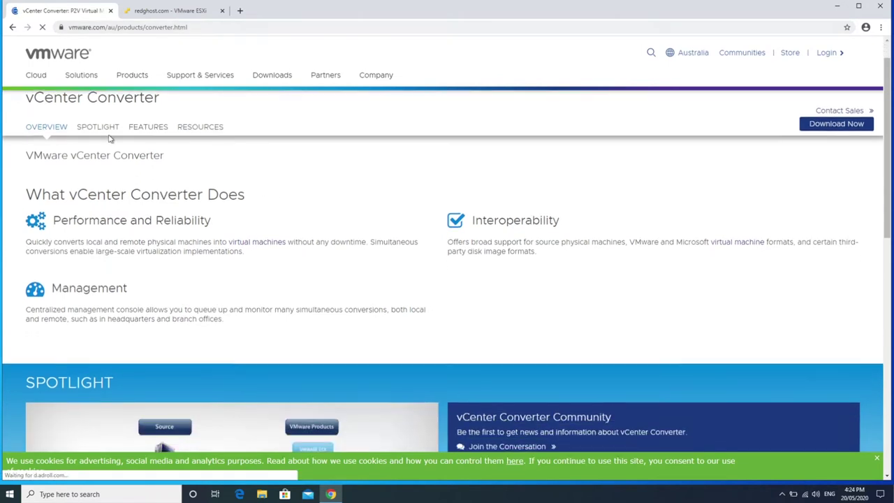
{"action": "scroll", "coordinate": [180, 167], "scroll_direction": "up", "scroll_amount": 2}
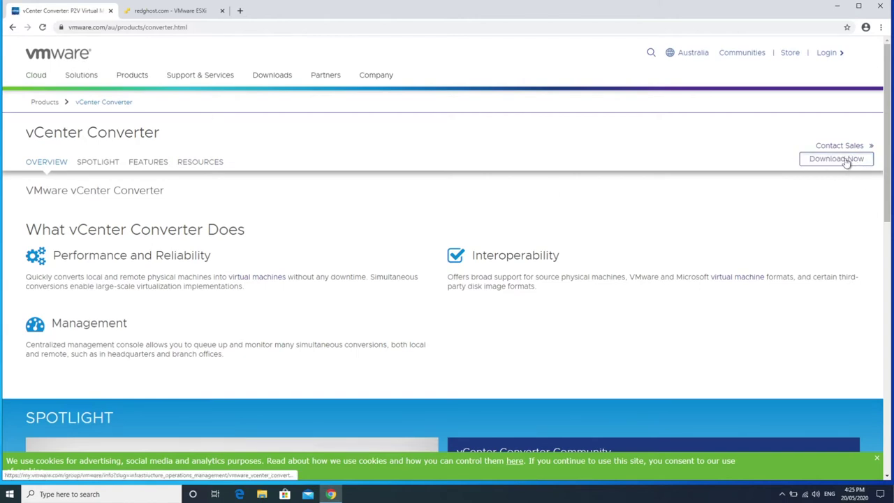
{"action": "left_click", "coordinate": [847, 162]}
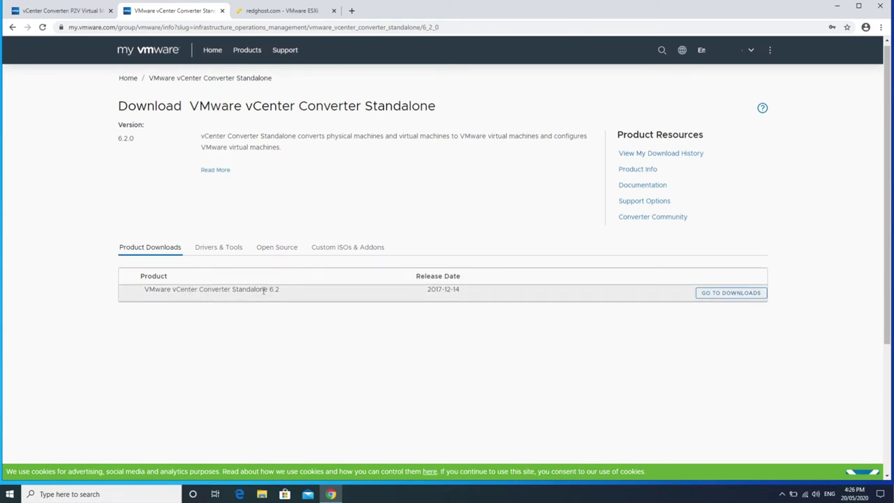
Accept the My VMware EULA and download the VMware-converter-en-6.2.0-8466193 installer.
{"action": "left_click", "coordinate": [736, 294]}
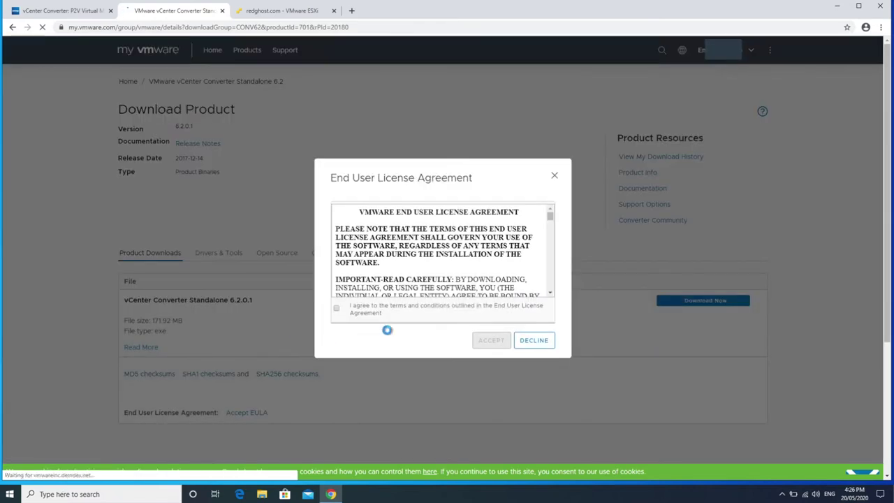
{"action": "left_click", "coordinate": [336, 308]}
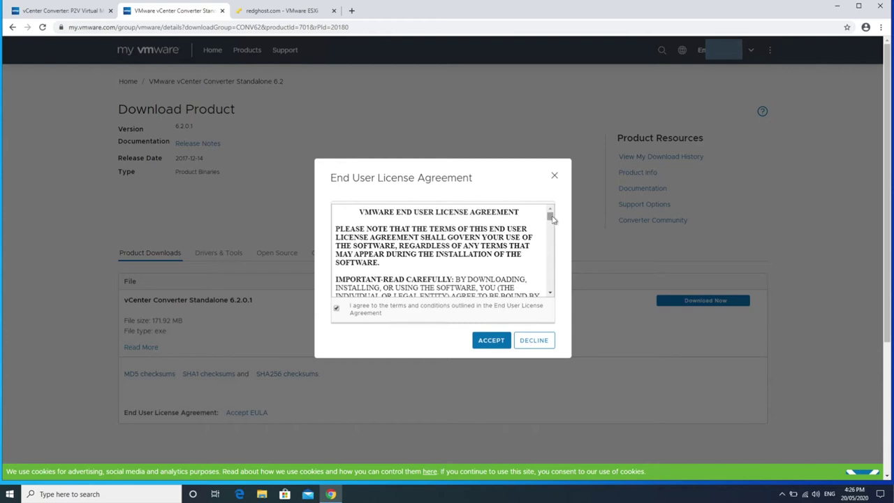
{"action": "left_click_drag", "start_coordinate": [551, 216], "coordinate": [550, 286]}
{"action": "left_click", "coordinate": [493, 343]}
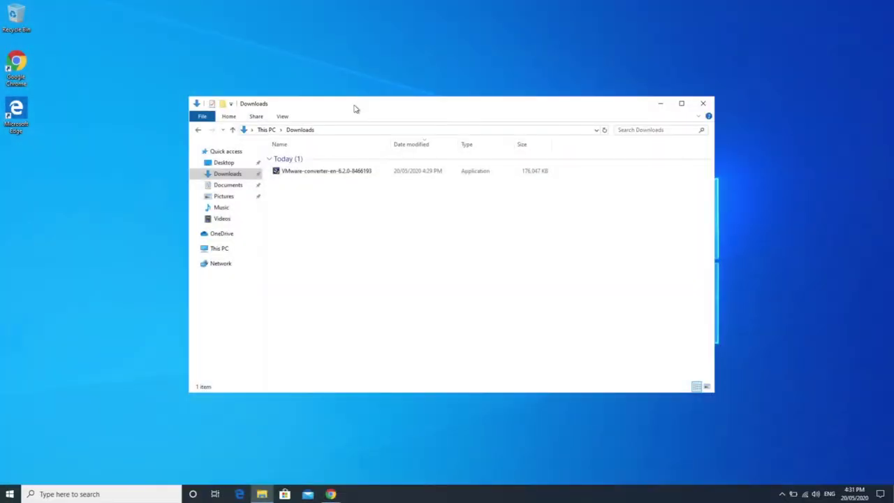
Launch the downloaded installer and accept the patent and licence agreements.
{"action": "left_click_drag", "start_coordinate": [356, 108], "coordinate": [371, 93]}
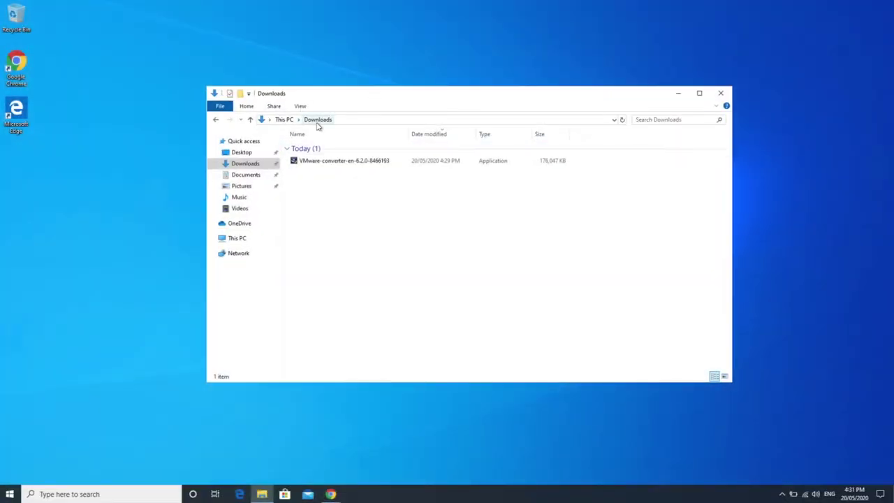
{"action": "double_click", "coordinate": [343, 161]}
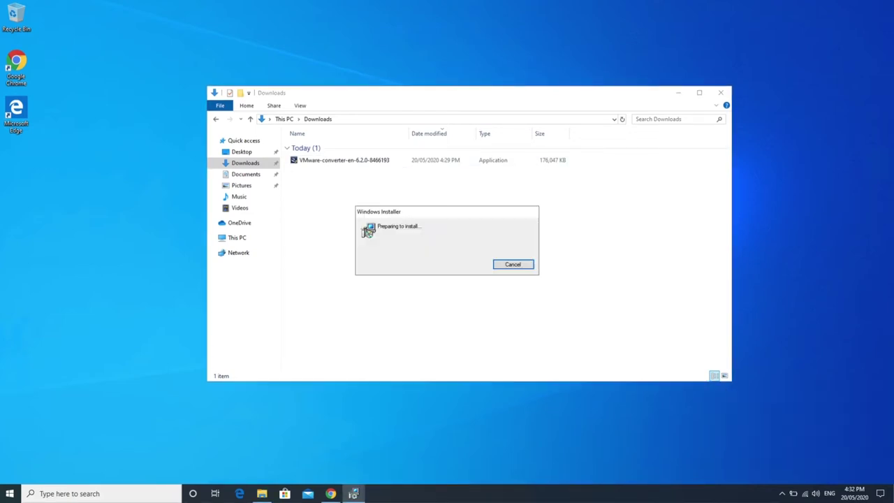
{"action": "left_click", "coordinate": [494, 320]}
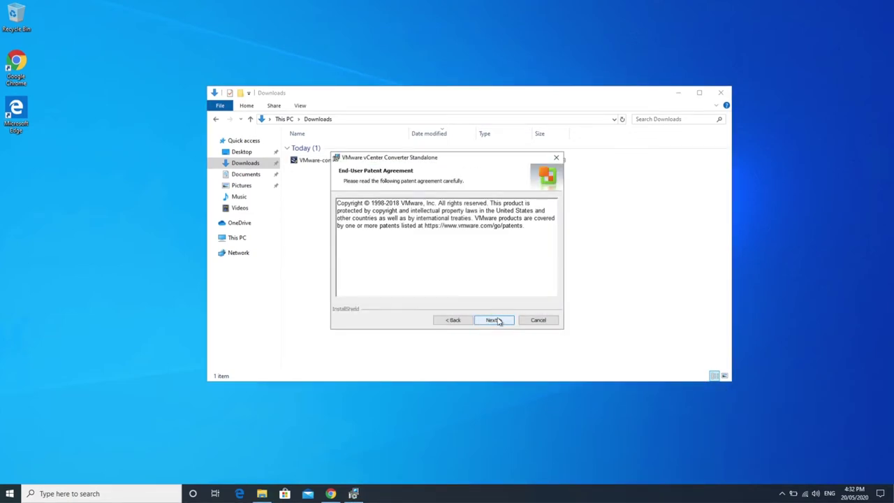
{"action": "left_click", "coordinate": [496, 320]}
{"action": "left_click", "coordinate": [393, 287]}
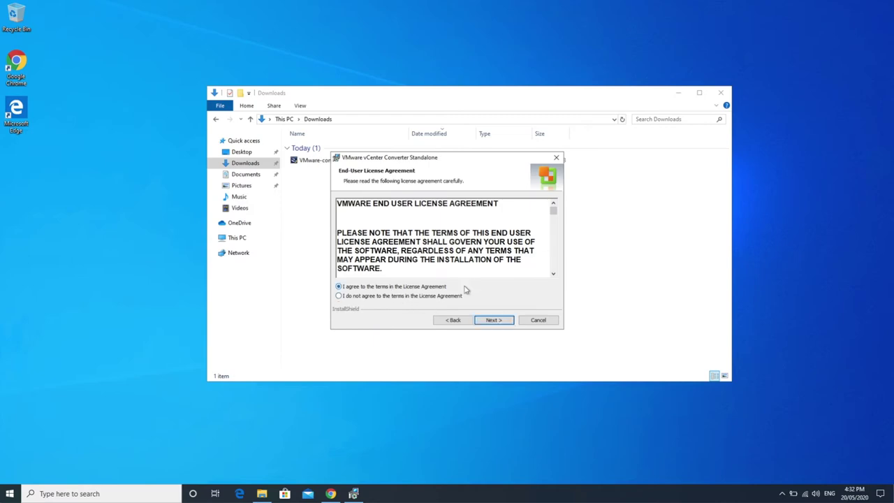
{"action": "left_click", "coordinate": [498, 320]}
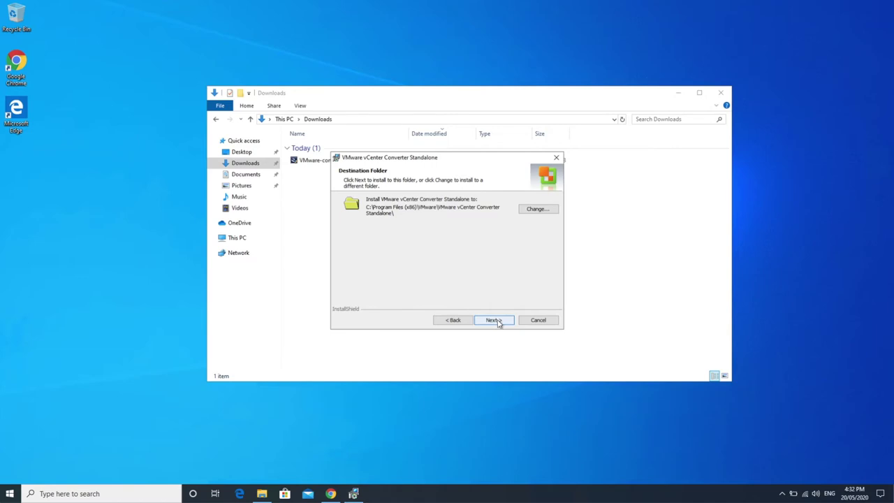
Install locally into the default folder without joining CEIP, then launch the converter.
{"action": "left_click", "coordinate": [499, 322]}
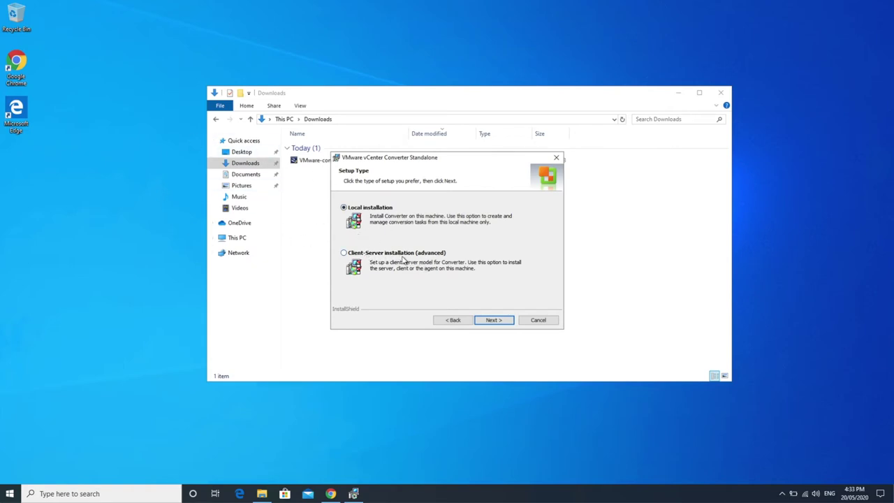
{"action": "left_click", "coordinate": [493, 320]}
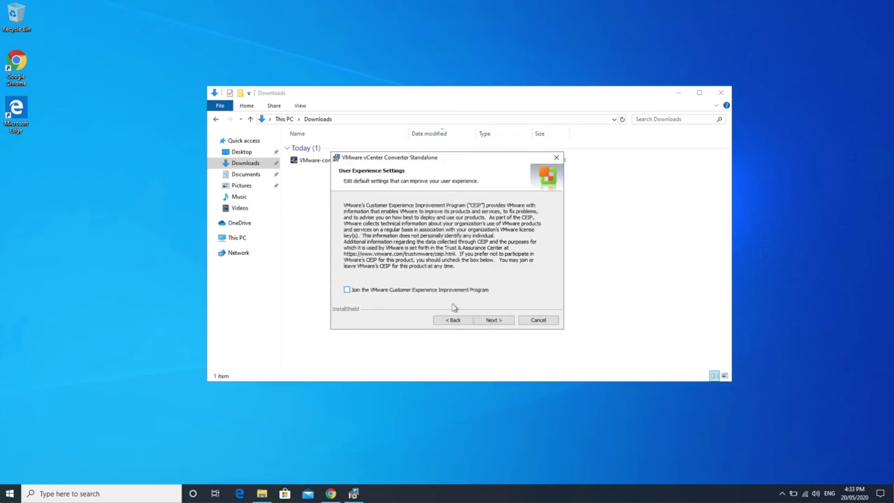
{"action": "left_click", "coordinate": [496, 322]}
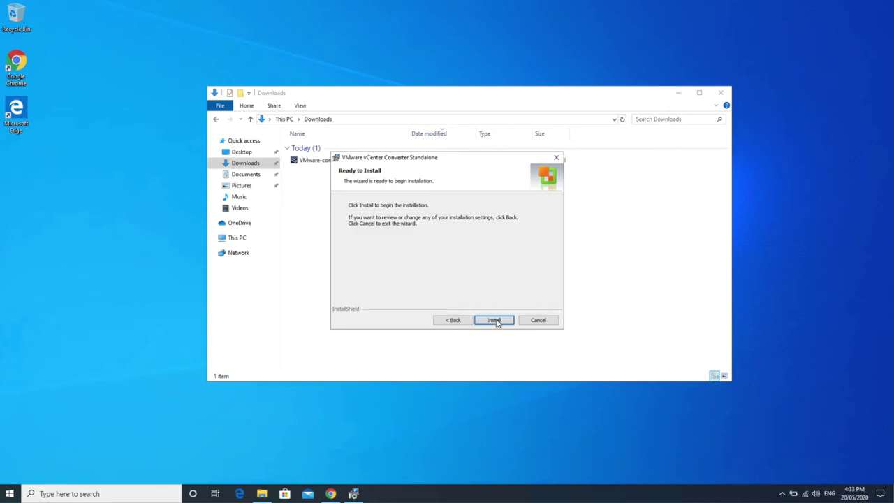
{"action": "left_click", "coordinate": [495, 321]}
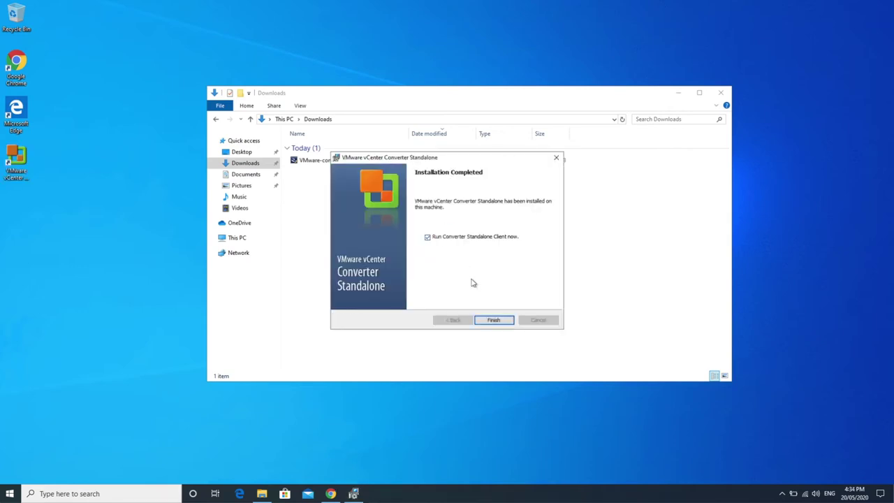
{"action": "left_click", "coordinate": [501, 320]}
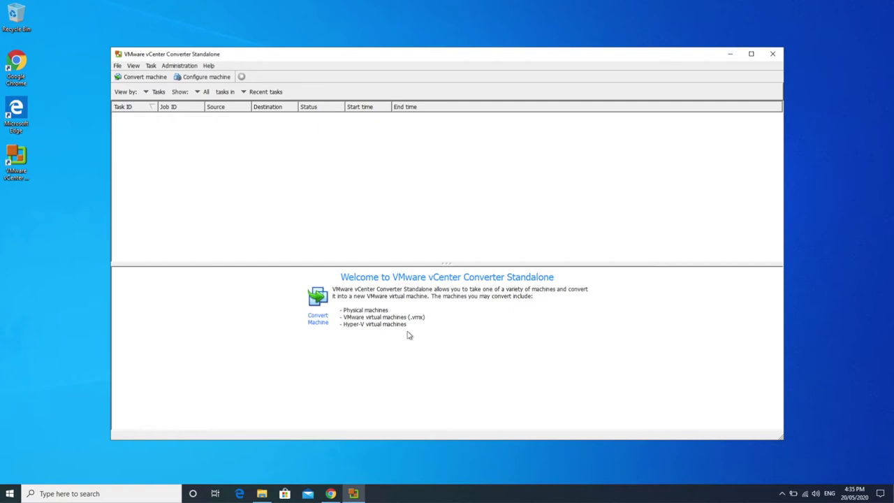
Open the Conversion wizard to start a new machine conversion.
{"action": "left_click", "coordinate": [146, 80]}
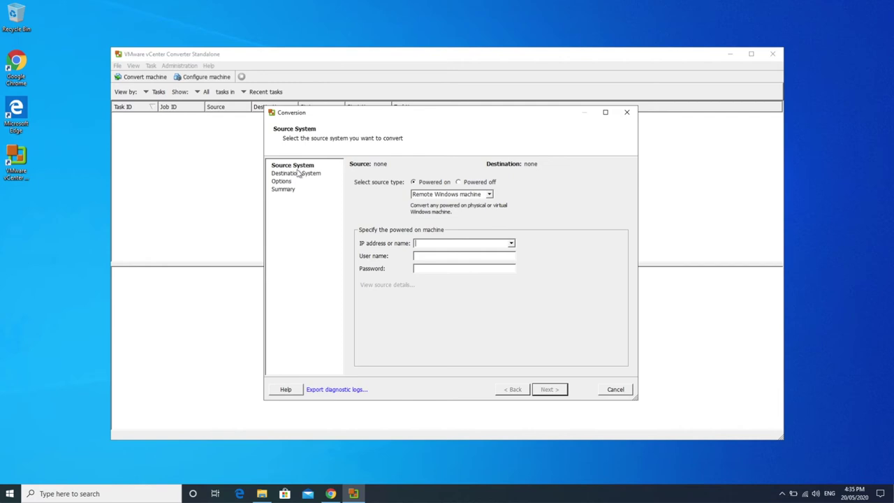
Set the source to this local powered-on machine and advance to the destination step.
{"action": "left_click", "coordinate": [446, 197]}
{"action": "left_click", "coordinate": [444, 218]}
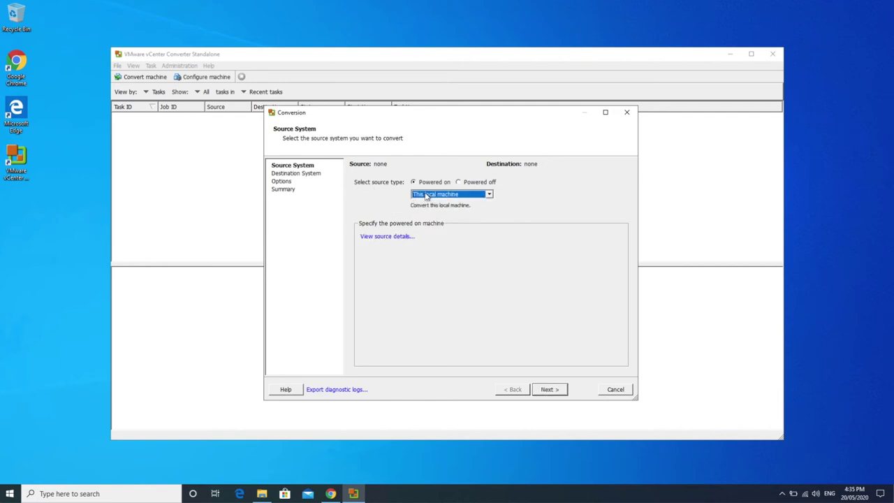
{"action": "left_click", "coordinate": [426, 196]}
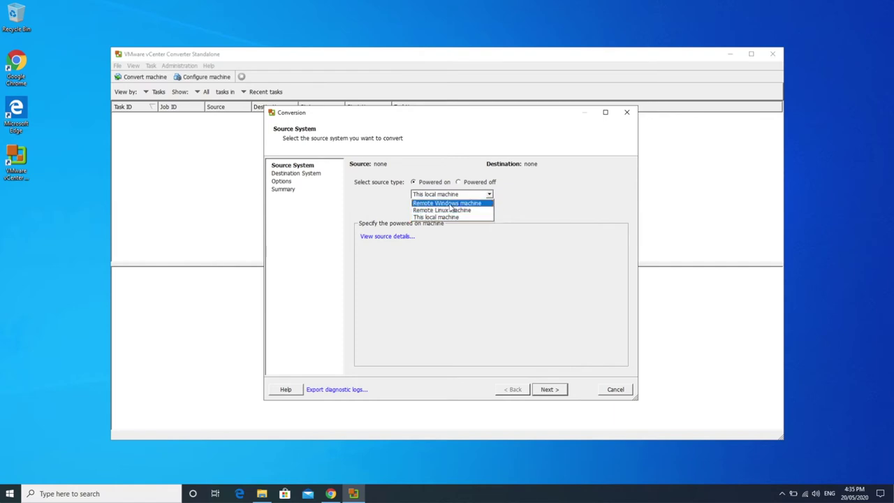
{"action": "left_click", "coordinate": [451, 204]}
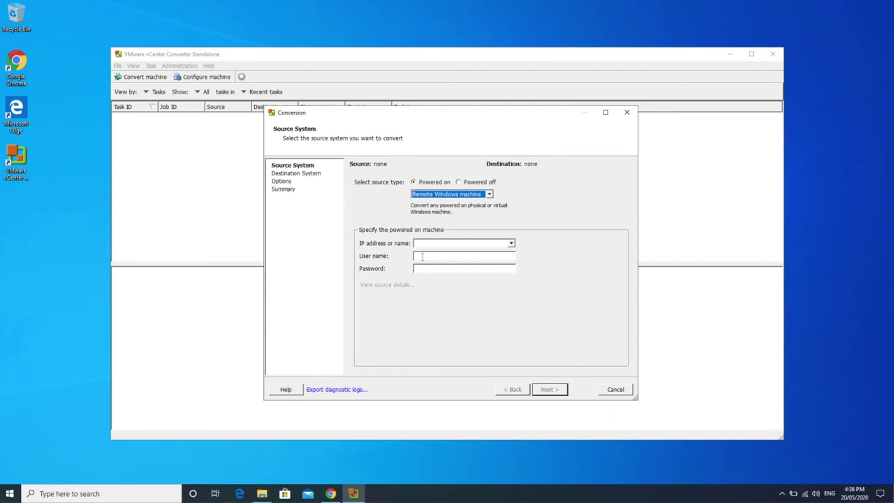
{"action": "left_click", "coordinate": [433, 195]}
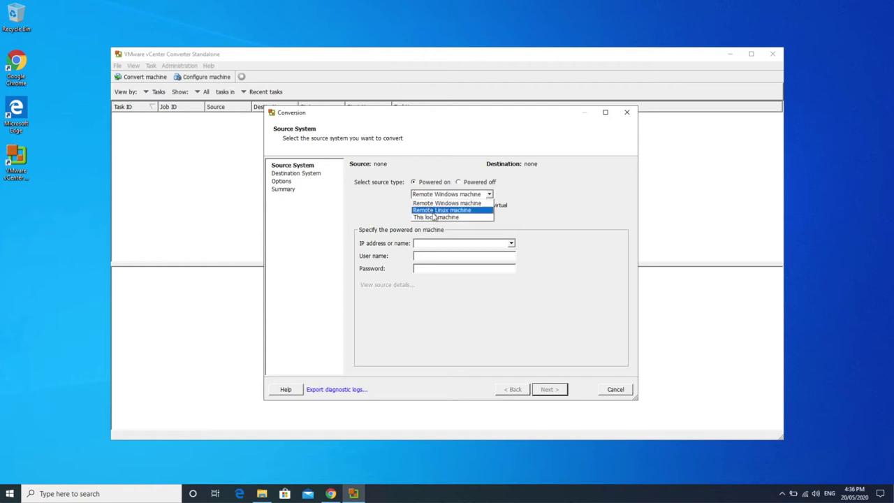
{"action": "left_click", "coordinate": [435, 217]}
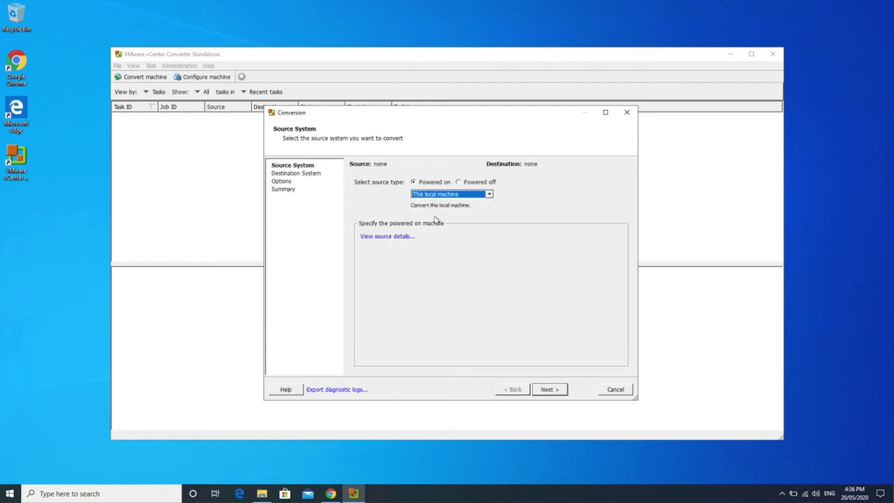
{"action": "left_click", "coordinate": [550, 389]}
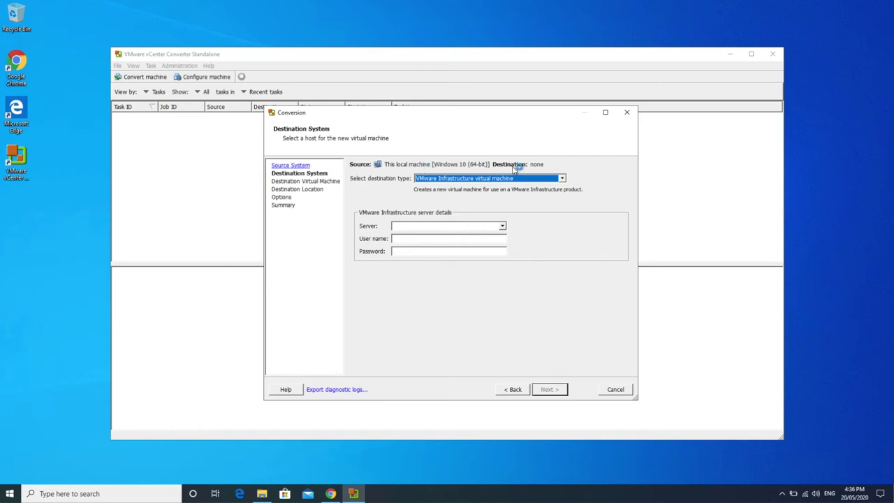
Choose a VMware Infrastructure virtual machine destination on server 172.16.1.100 with the host credentials.
{"action": "left_click", "coordinate": [451, 180]}
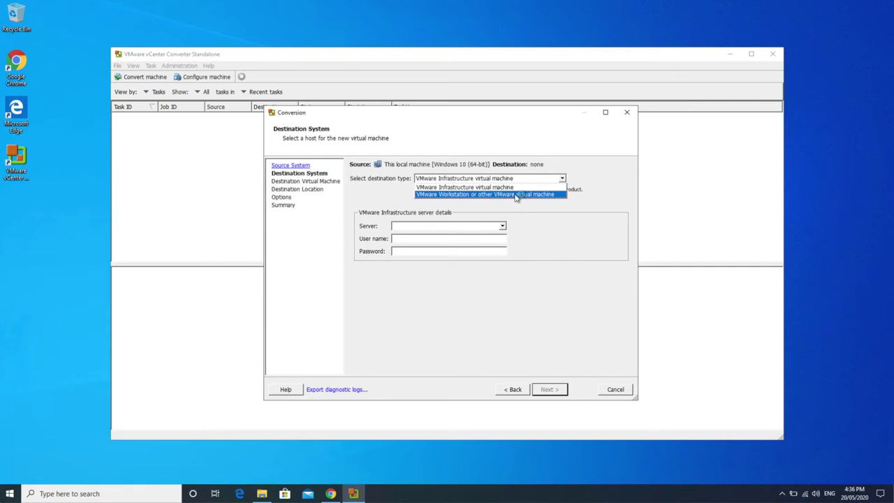
{"action": "left_click", "coordinate": [482, 187]}
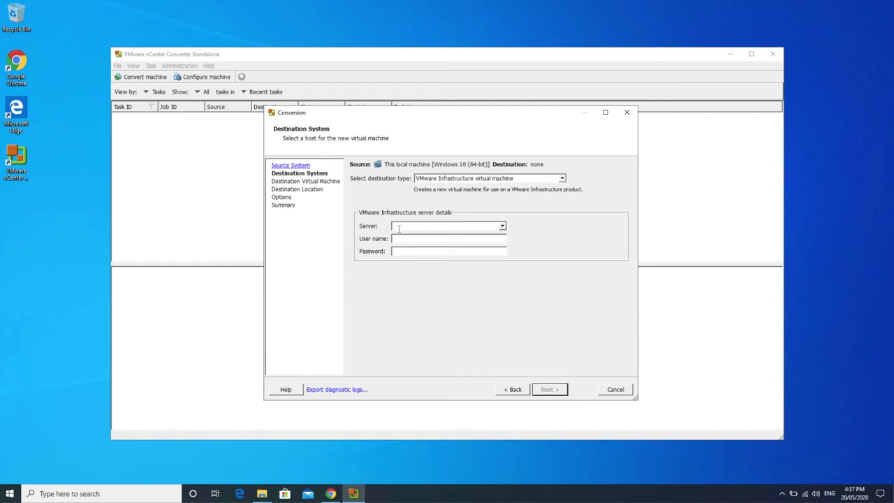
{"action": "left_click", "coordinate": [397, 238]}
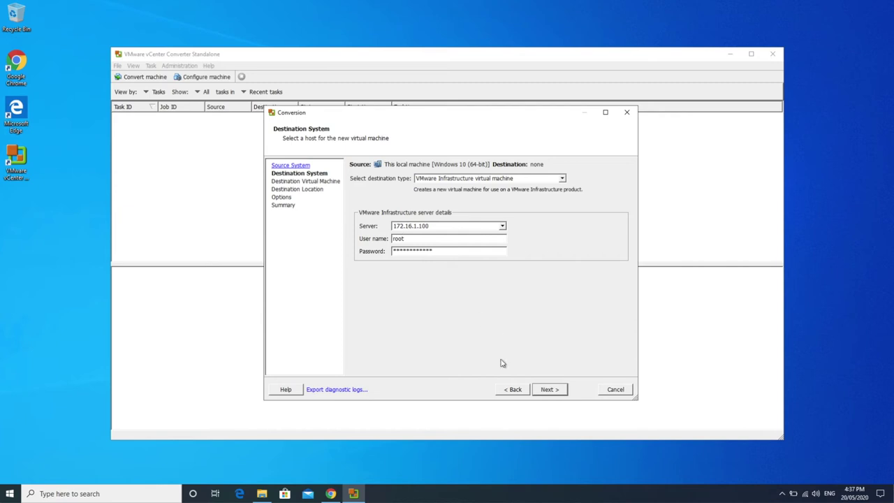
Connect to the host past the certificate warning and name the new VM lenovo-win10.
{"action": "left_click", "coordinate": [548, 390]}
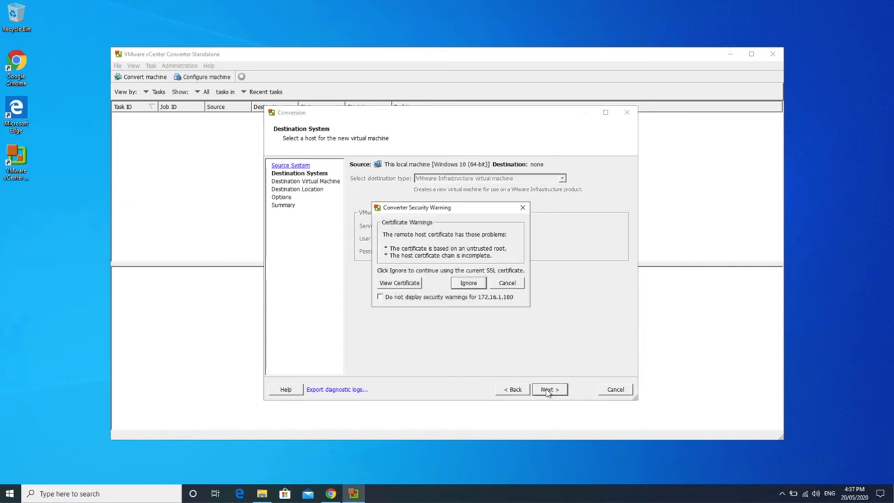
{"action": "left_click", "coordinate": [470, 284]}
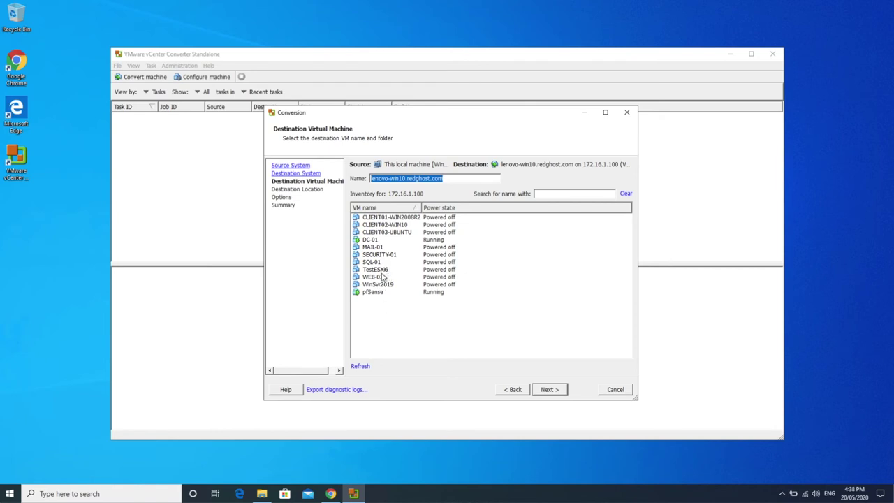
{"action": "left_click", "coordinate": [330, 493]}
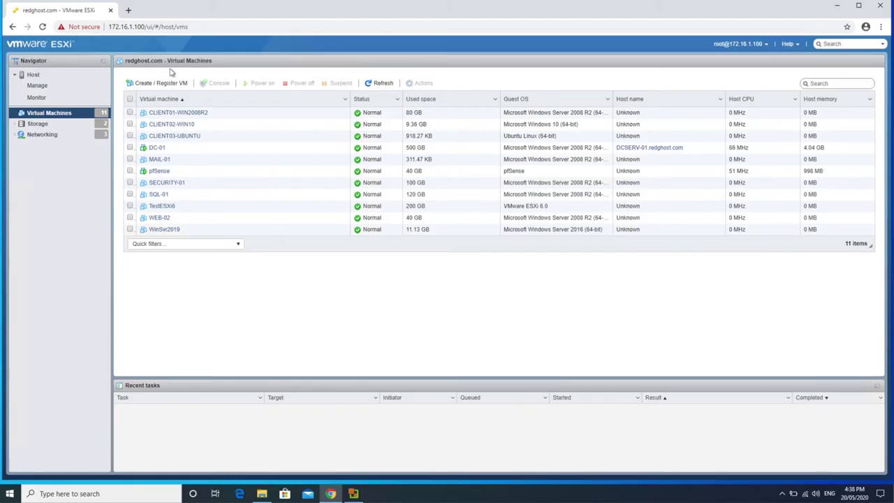
{"action": "left_click", "coordinate": [354, 493]}
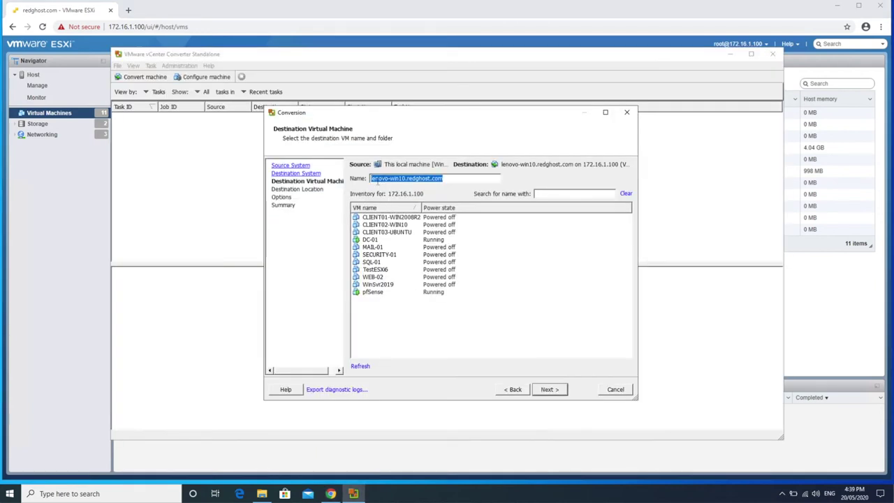
{"action": "type", "text": "lenovo-win10"}
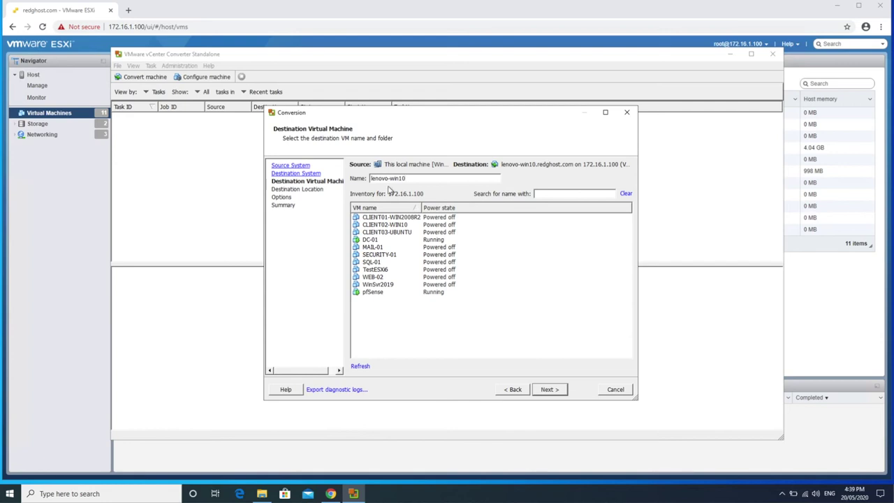
{"action": "left_click", "coordinate": [552, 387]}
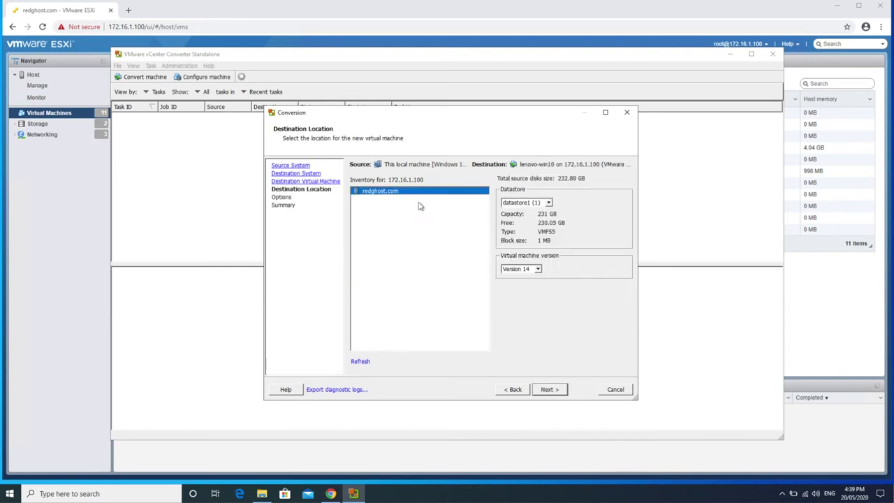
Select the ProdNAS datastore, keep virtual machine version 14, and continue to Options.
{"action": "left_click", "coordinate": [528, 203]}
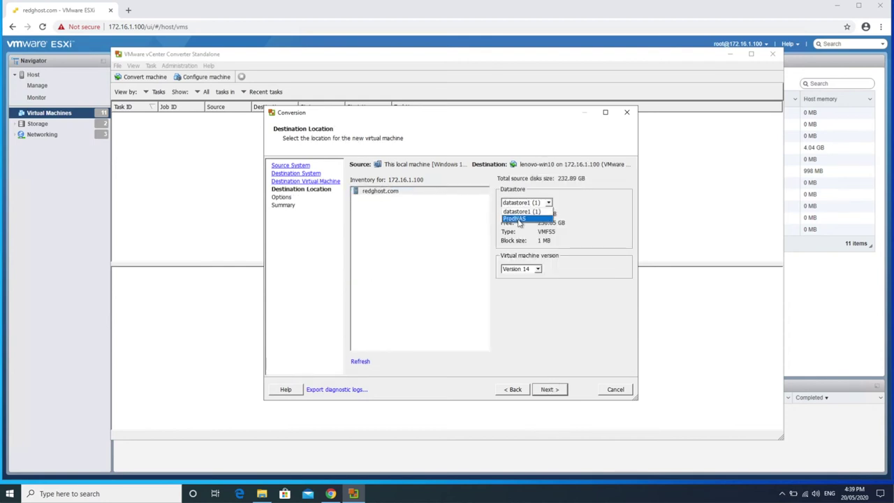
{"action": "left_click", "coordinate": [517, 218]}
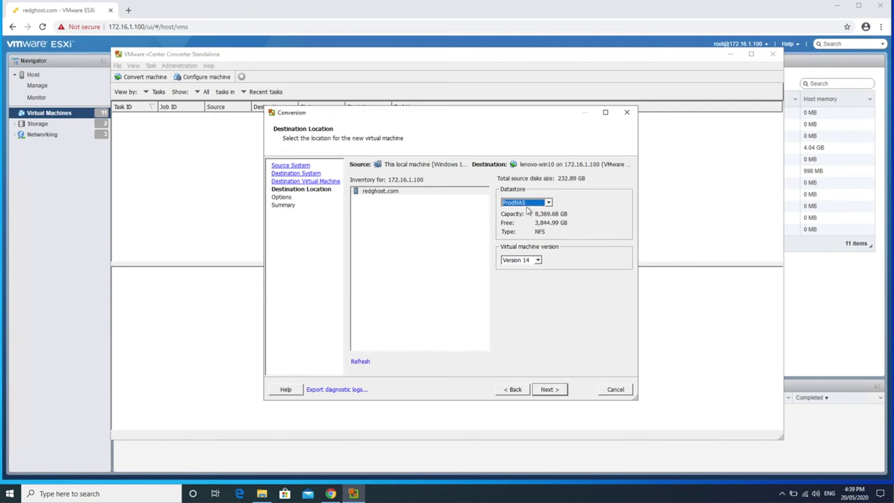
{"action": "left_click", "coordinate": [528, 261]}
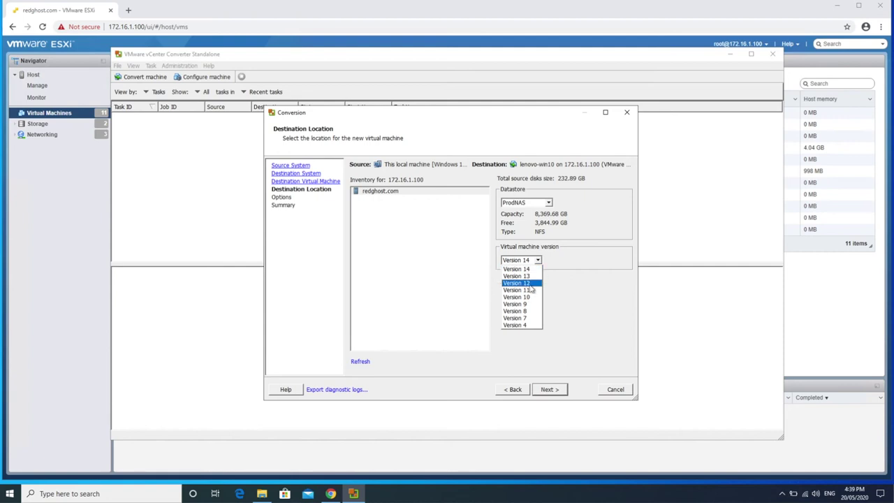
{"action": "left_click", "coordinate": [538, 260]}
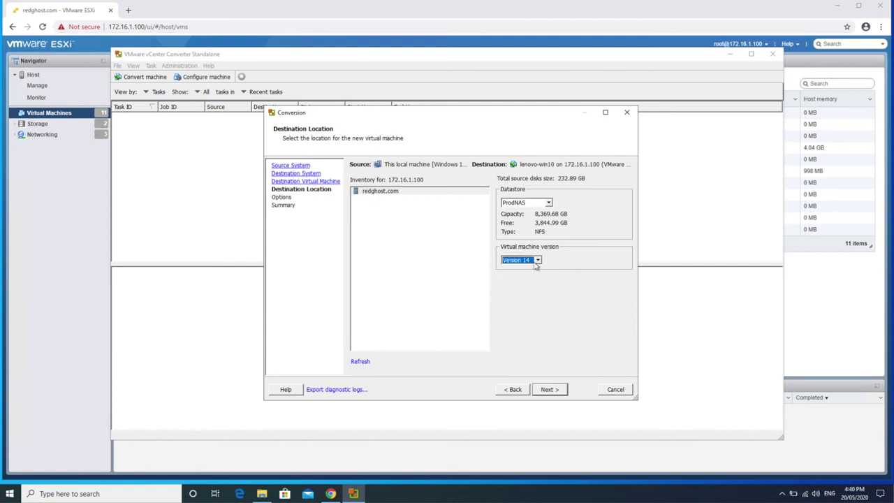
{"action": "left_click", "coordinate": [549, 389]}
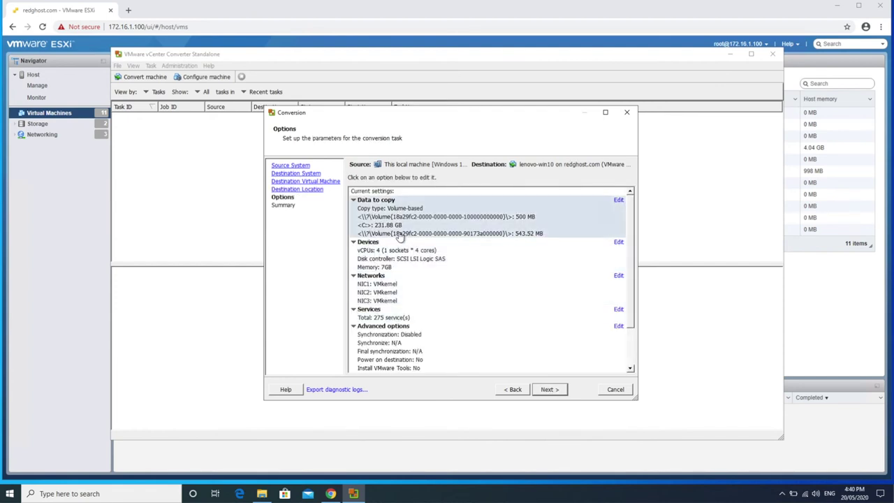
Review the conversion options and device memory settings, then confirm the summary to start the conversion.
{"action": "scroll", "coordinate": [632, 280], "scroll_direction": "down", "scroll_amount": 2}
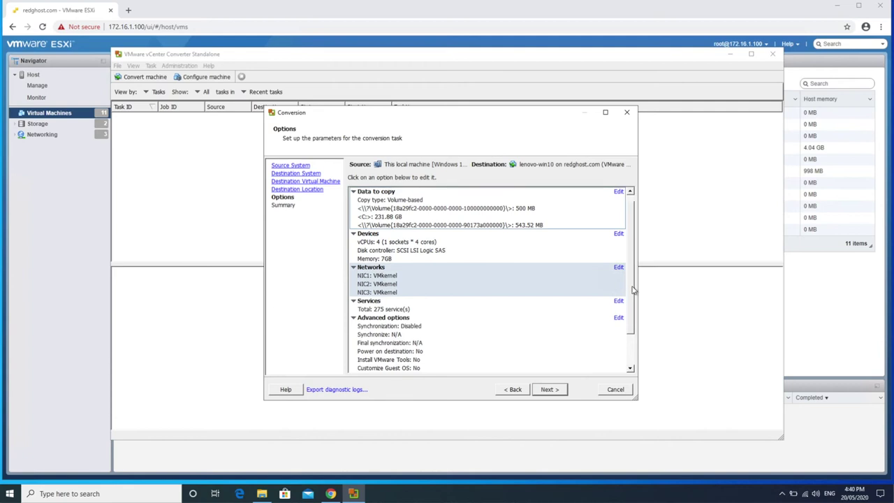
{"action": "scroll", "coordinate": [587, 272], "scroll_direction": "up", "scroll_amount": 2}
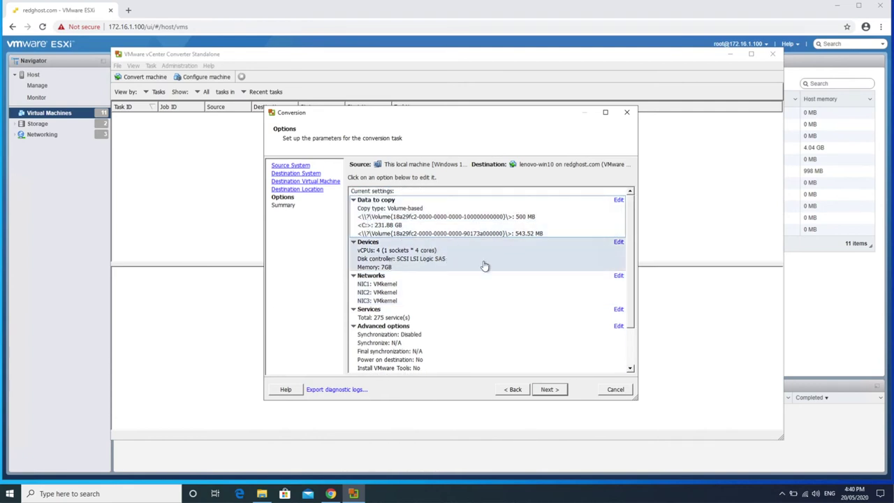
{"action": "scroll", "coordinate": [493, 286], "scroll_direction": "down", "scroll_amount": 2}
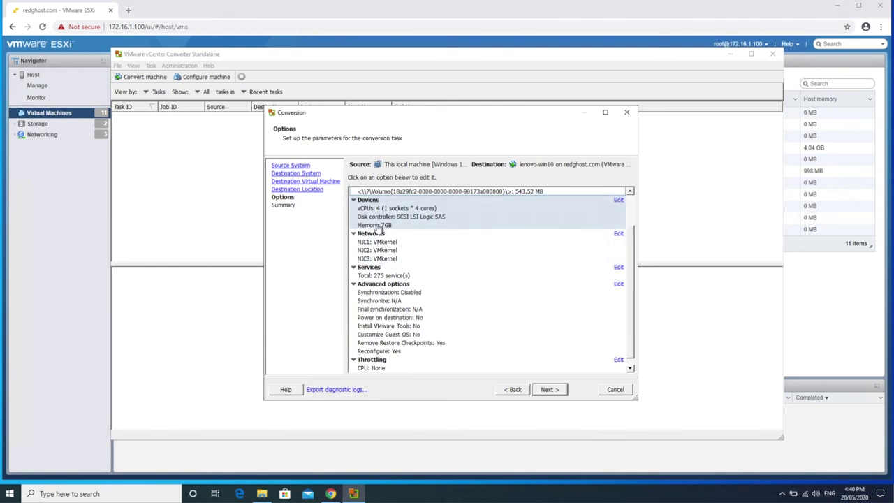
{"action": "left_click", "coordinate": [618, 200]}
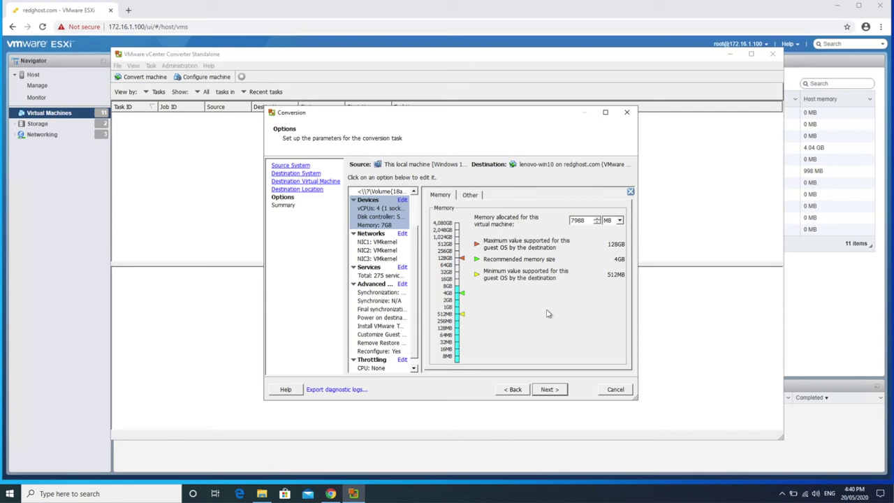
{"action": "left_click", "coordinate": [551, 393]}
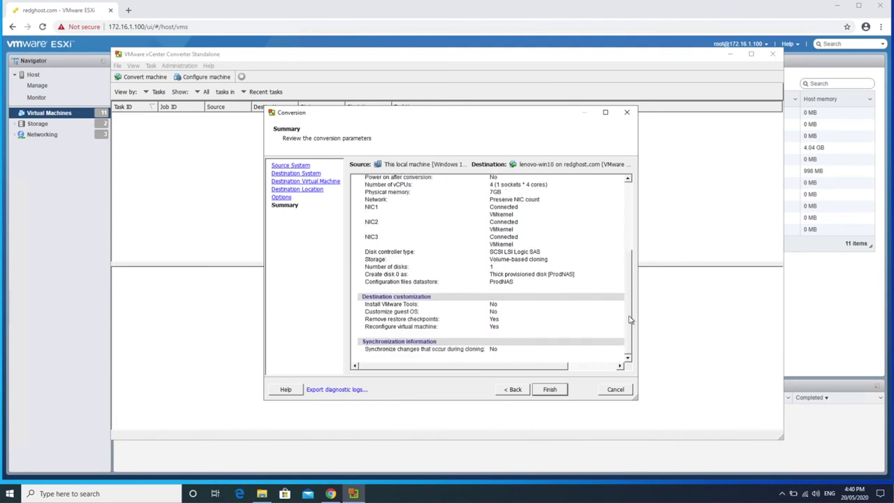
{"action": "left_click", "coordinate": [551, 391]}
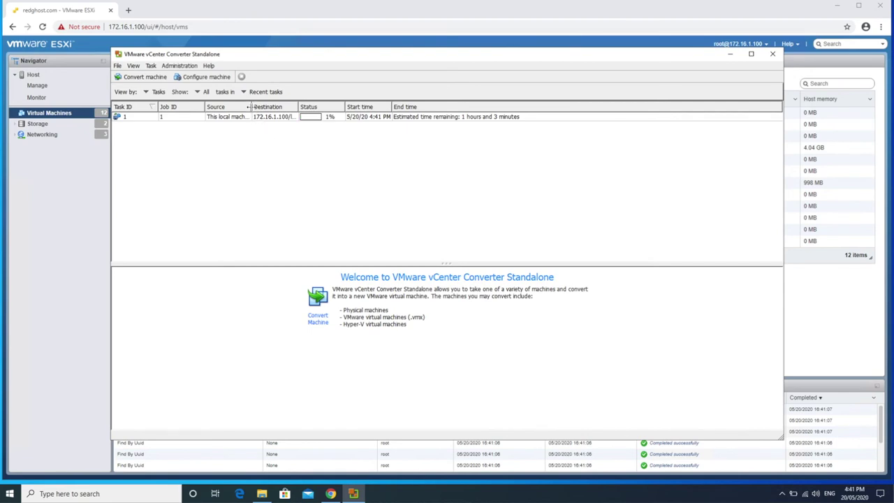
Widen the Source column of the task list while the conversion runs to Completed.
{"action": "left_click_drag", "start_coordinate": [249, 107], "coordinate": [266, 107]}
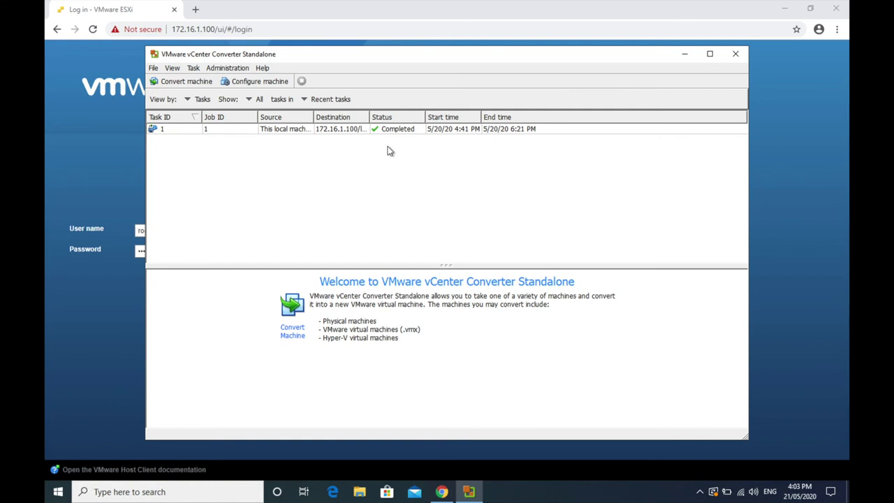
Log in to the ESXi Host Client, select the lenovo-win10 VM and show its actions.
{"action": "left_click", "coordinate": [122, 151]}
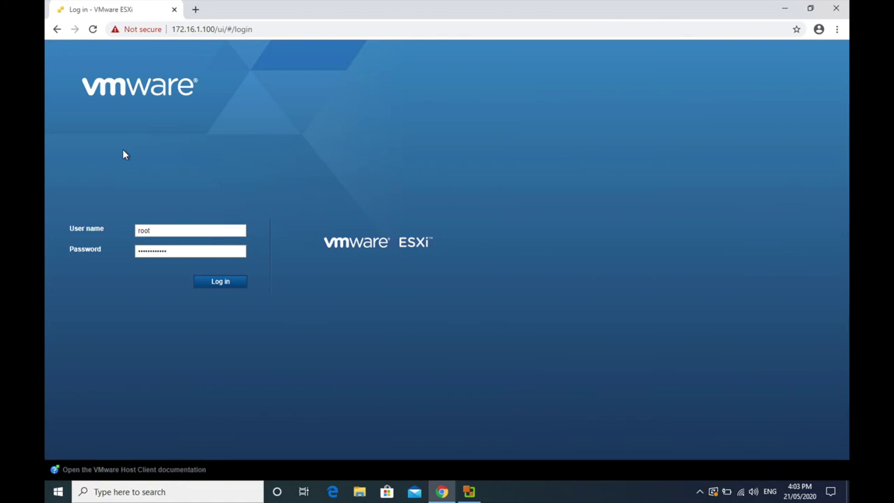
{"action": "left_click", "coordinate": [220, 282]}
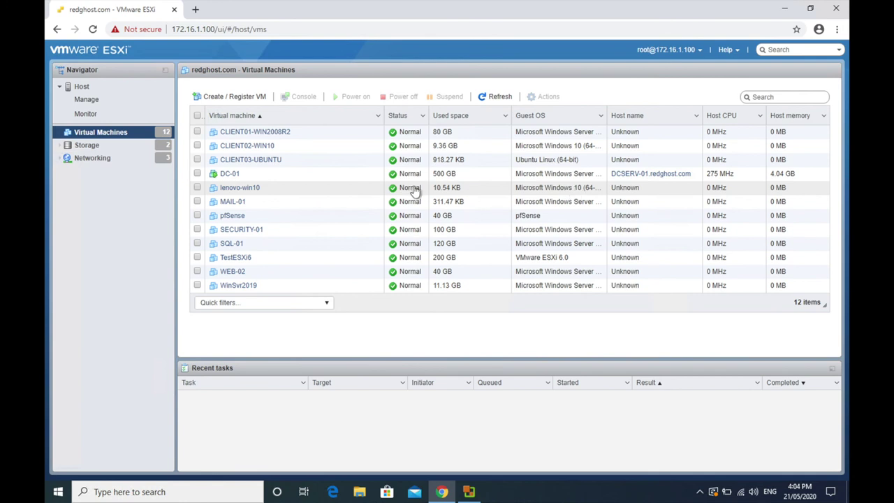
{"action": "left_click", "coordinate": [197, 188]}
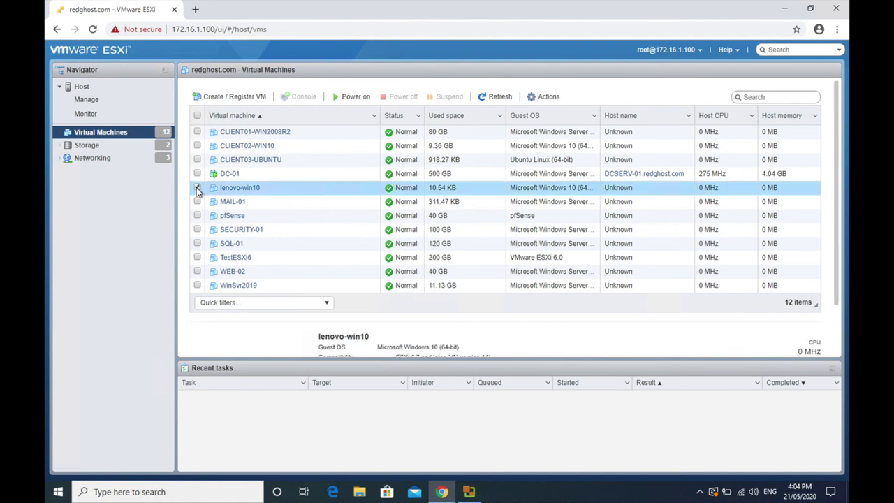
{"action": "left_click", "coordinate": [547, 98]}
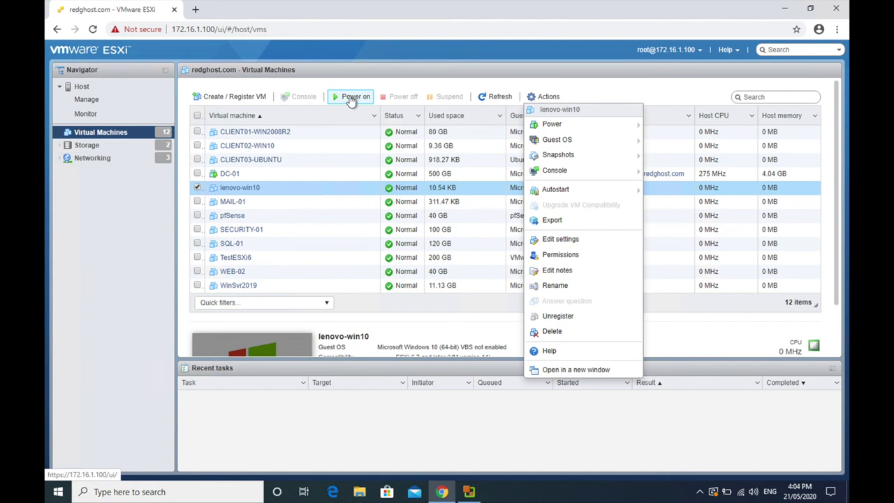
Power on lenovo-win10 and watch it boot in a browser console.
{"action": "left_click", "coordinate": [352, 99]}
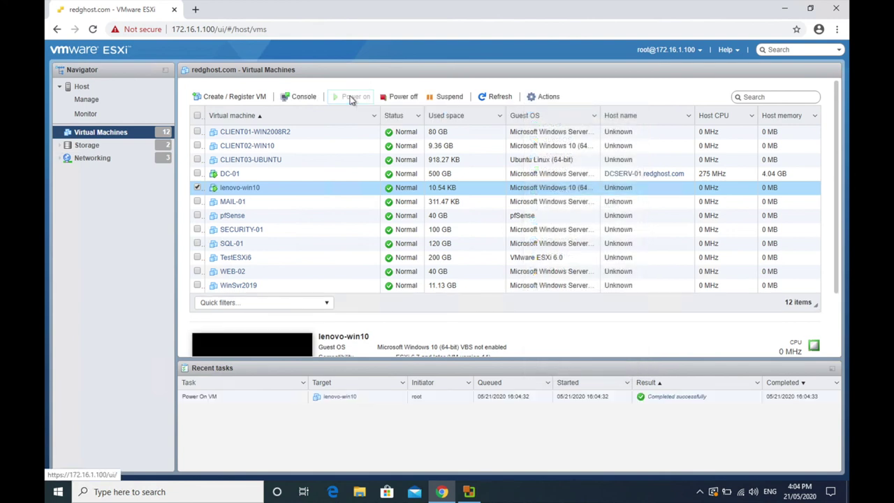
{"action": "left_click", "coordinate": [301, 97]}
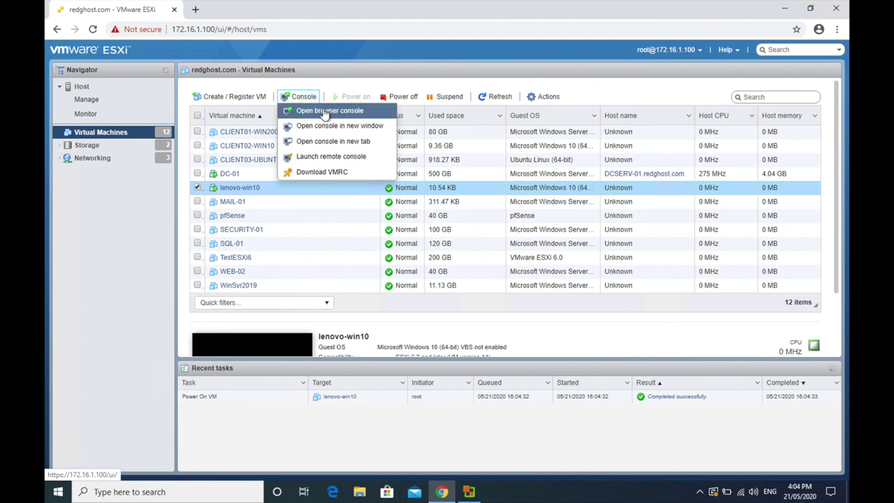
{"action": "left_click", "coordinate": [325, 112]}
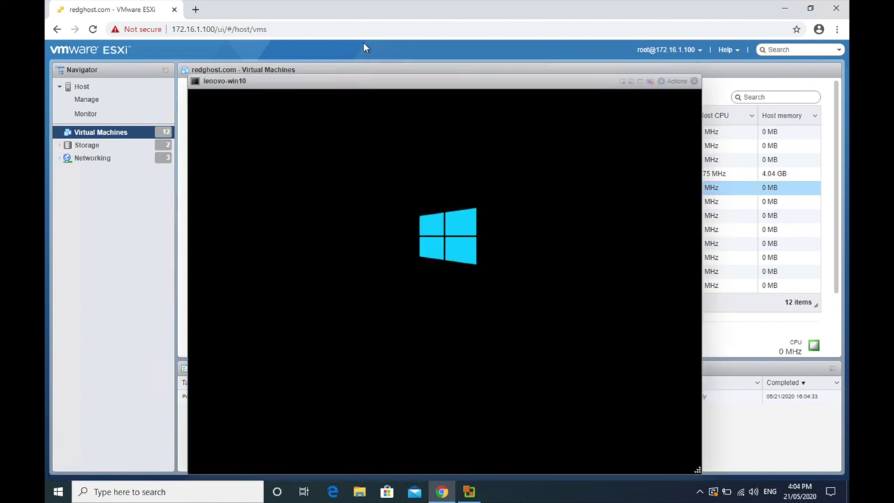